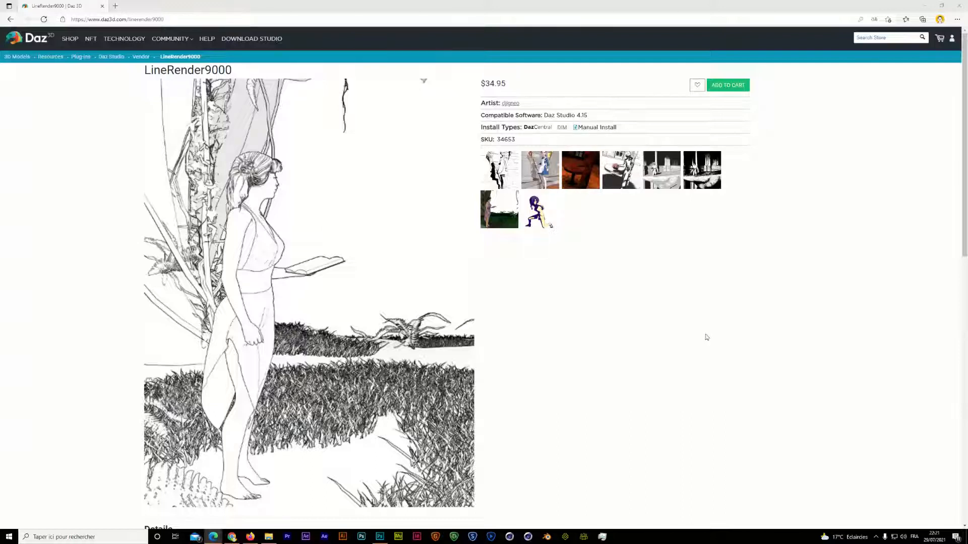
Launch DAZ Studio 4.15 and dismiss its welcome window.
left_click(98, 534)
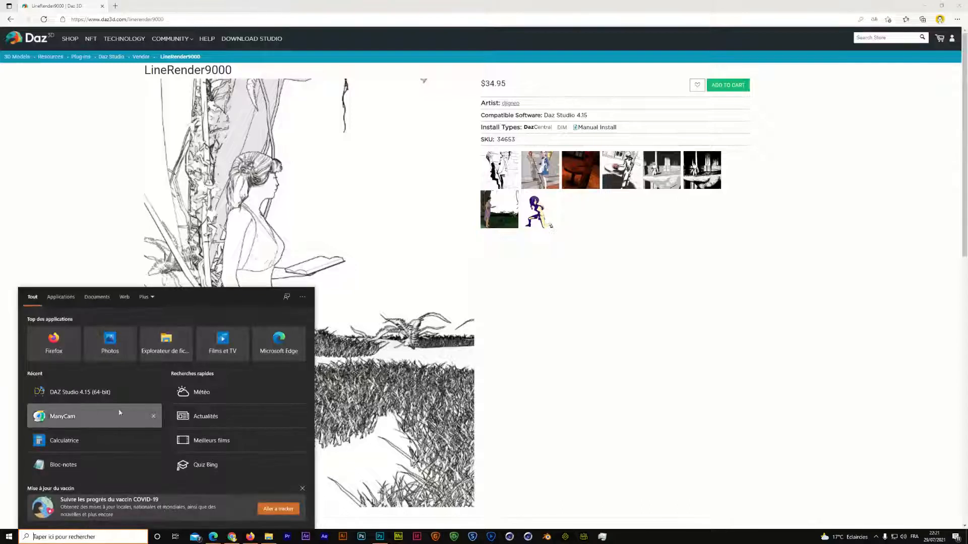
left_click(109, 387)
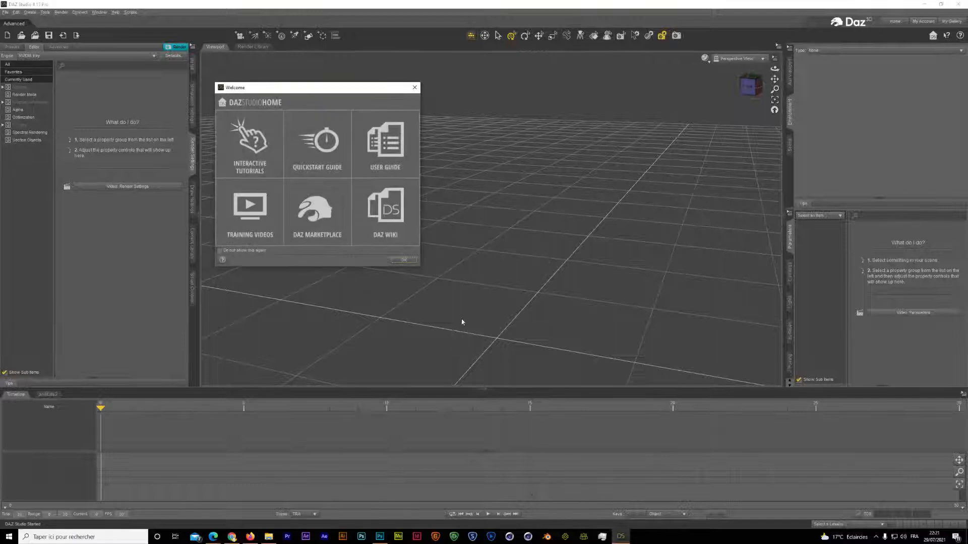
left_click(397, 260)
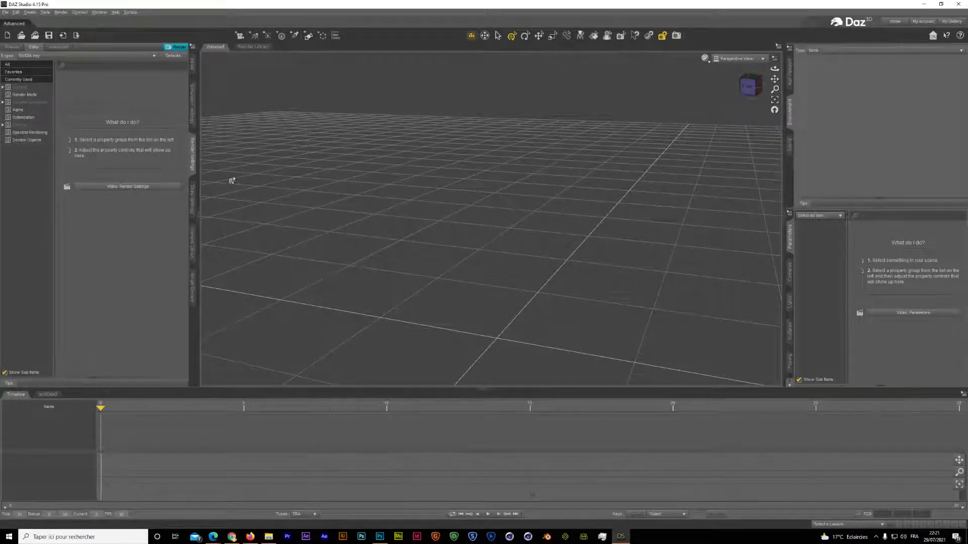
Load the Bain character from the Genesis 8 Male characters in the content library into the scene.
left_click(191, 244)
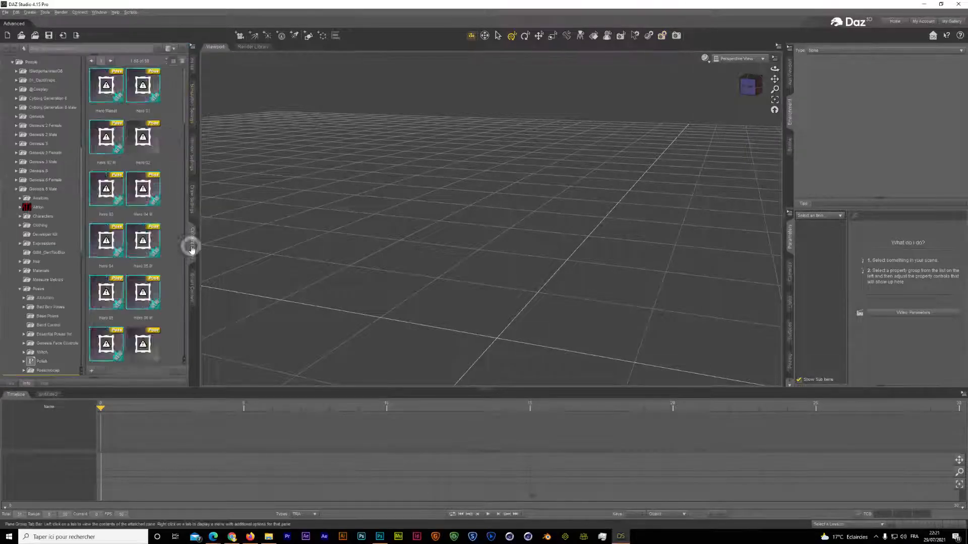
left_click(47, 199)
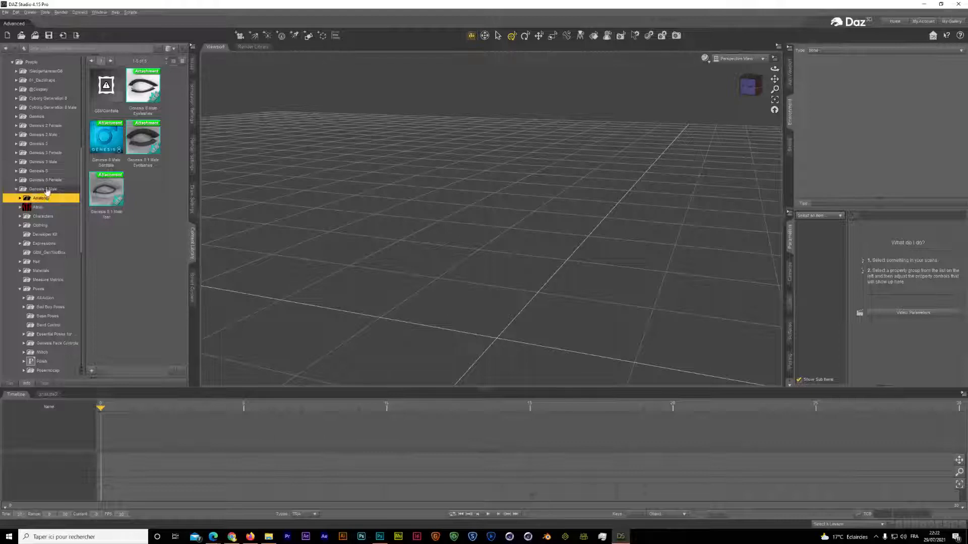
left_click(43, 217)
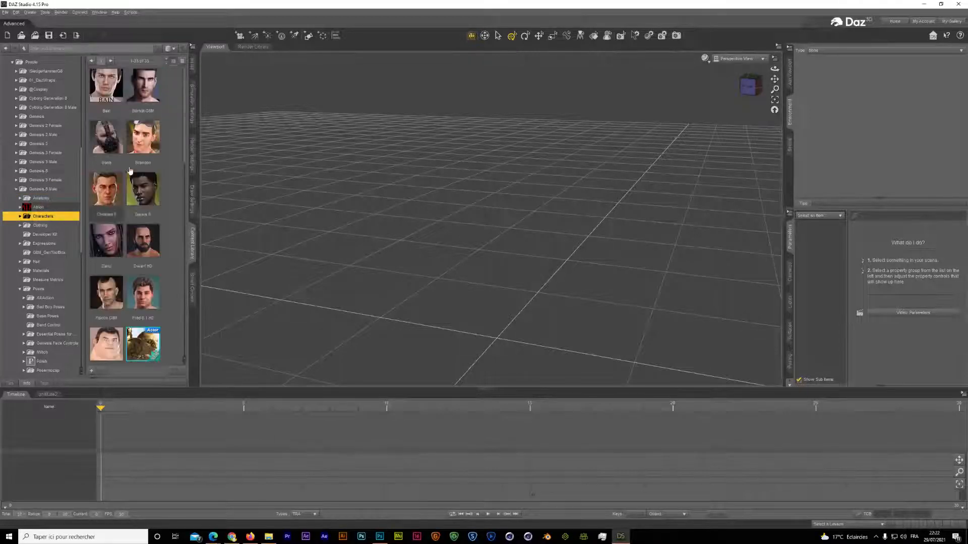
double_click(111, 85)
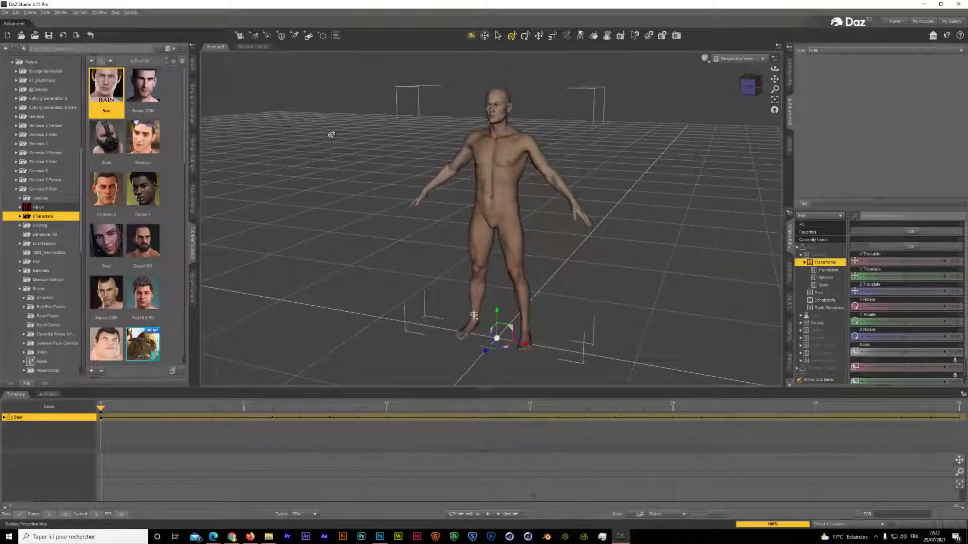
Apply Base Pose Sitting B from the Genesis 8 Male base poses to the Bain figure.
left_click(48, 317)
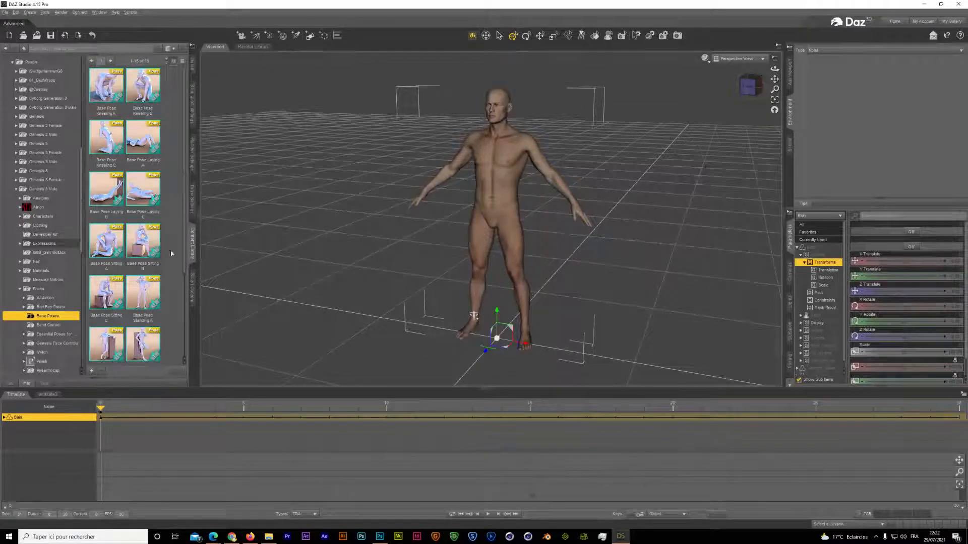
double_click(144, 248)
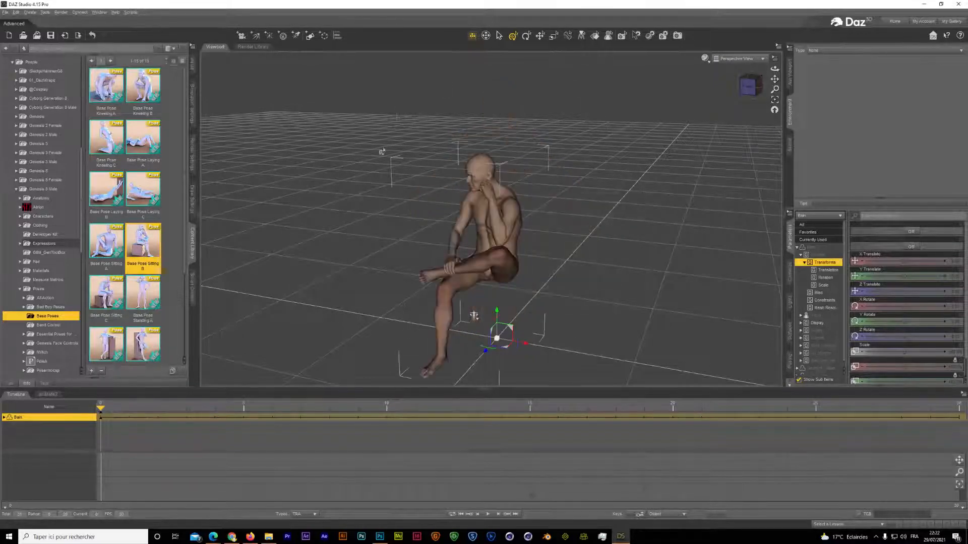
left_click_drag(774, 69, 854, 51)
scroll(698, 176, "up", 5)
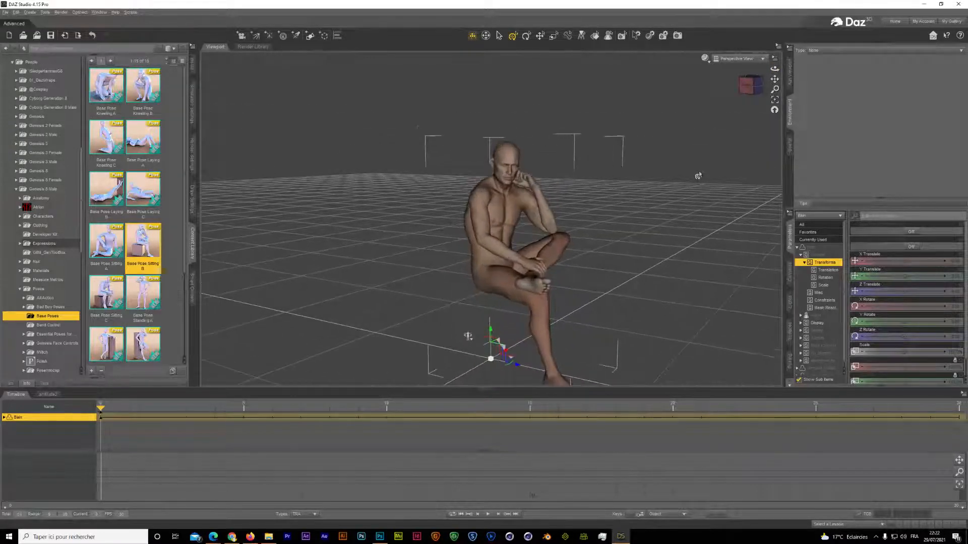
scroll(698, 176, "up", 4)
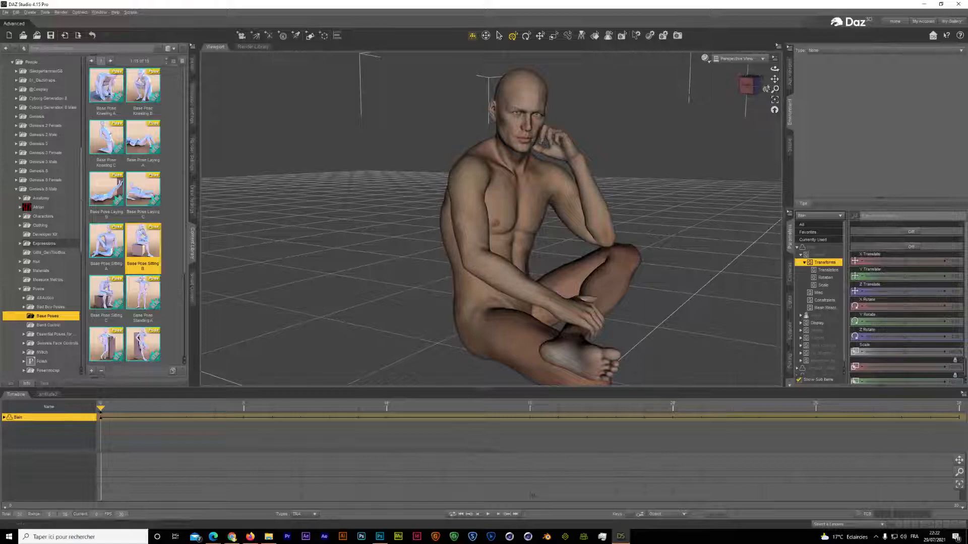
left_click_drag(775, 79, 690, 105)
scroll(585, 216, "up", 4)
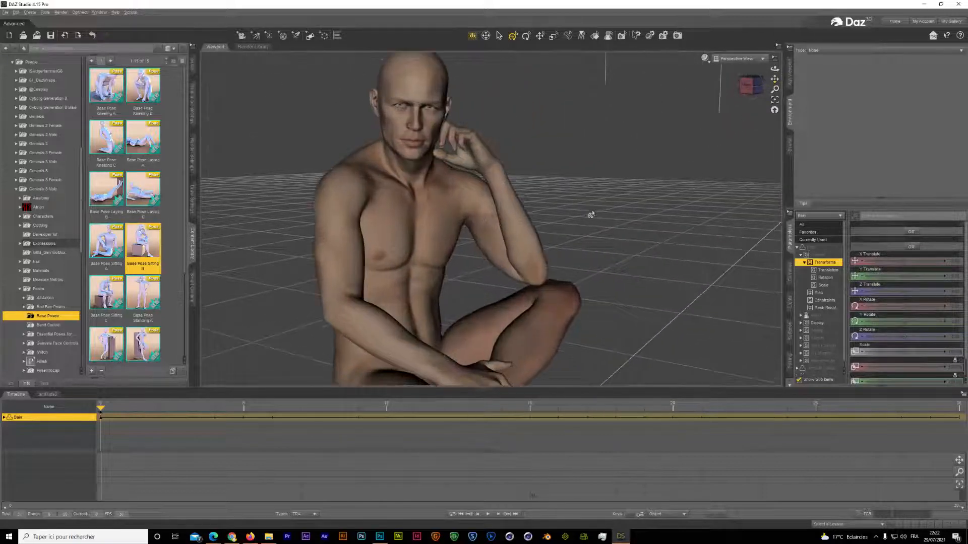
left_click_drag(774, 79, 803, 119)
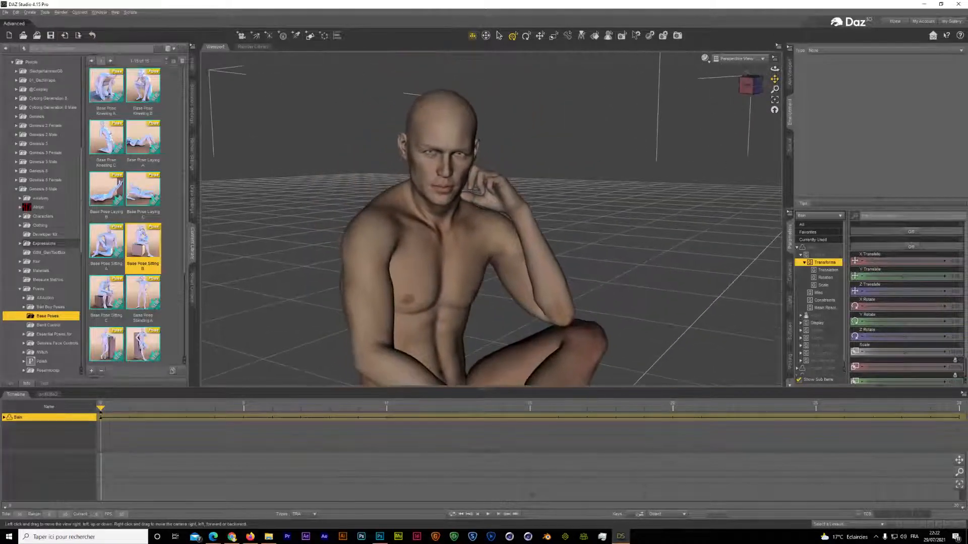
Open the render settings and set the render engine to 3Delight.
left_click(193, 160)
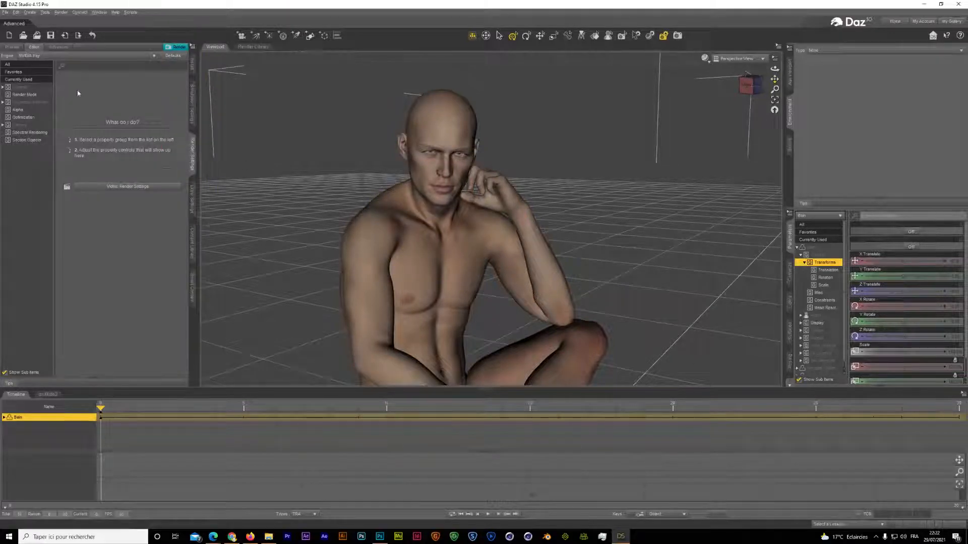
left_click(28, 140)
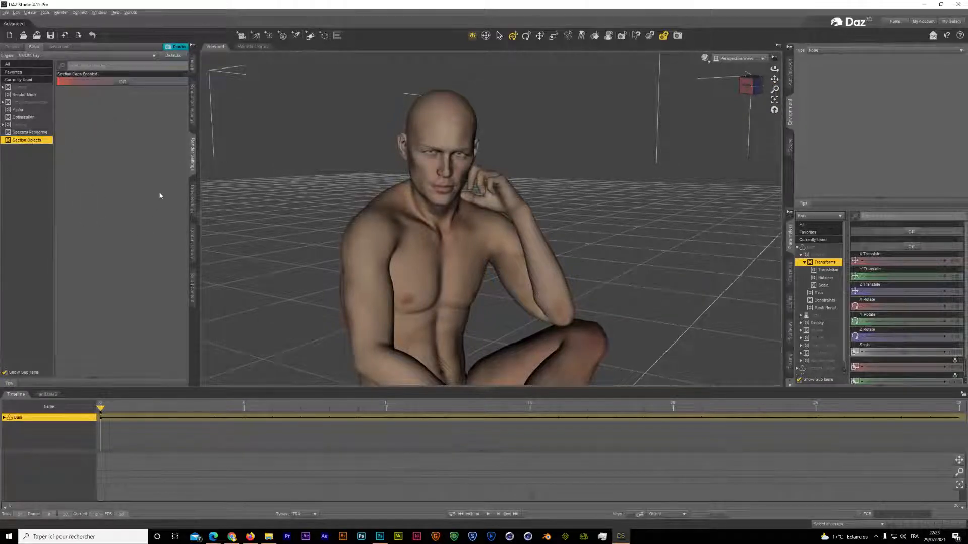
left_click(152, 57)
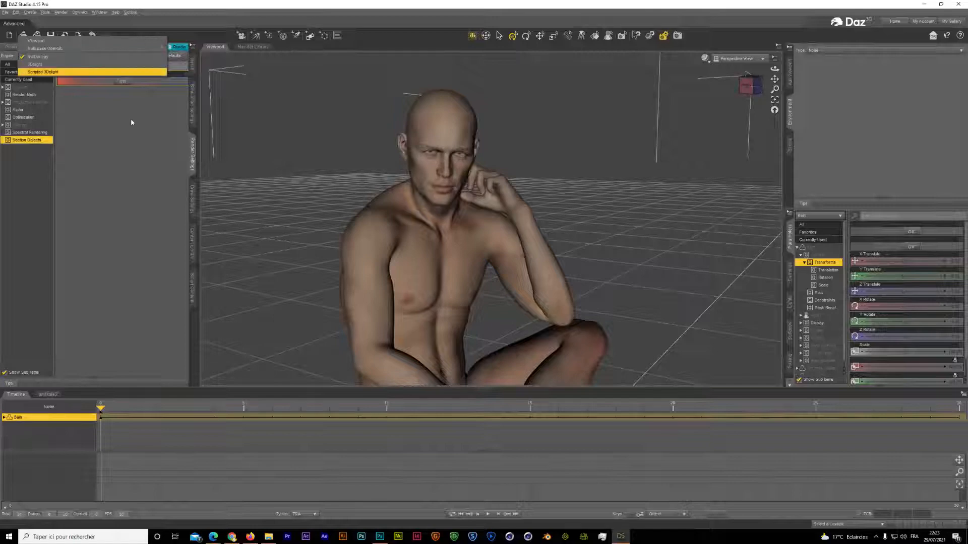
left_click(125, 139)
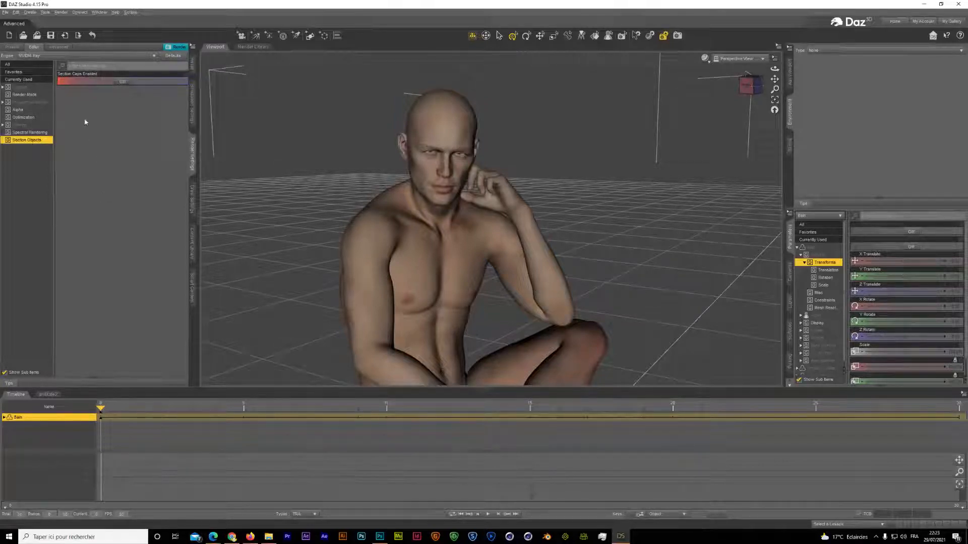
left_click(76, 56)
left_click(74, 64)
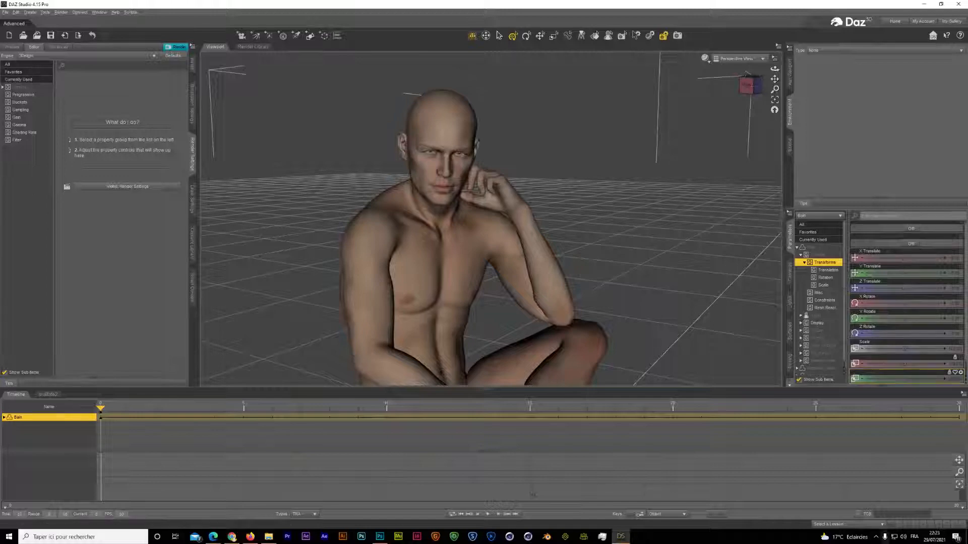
Find and launch the ManyCam application.
left_click(876, 538)
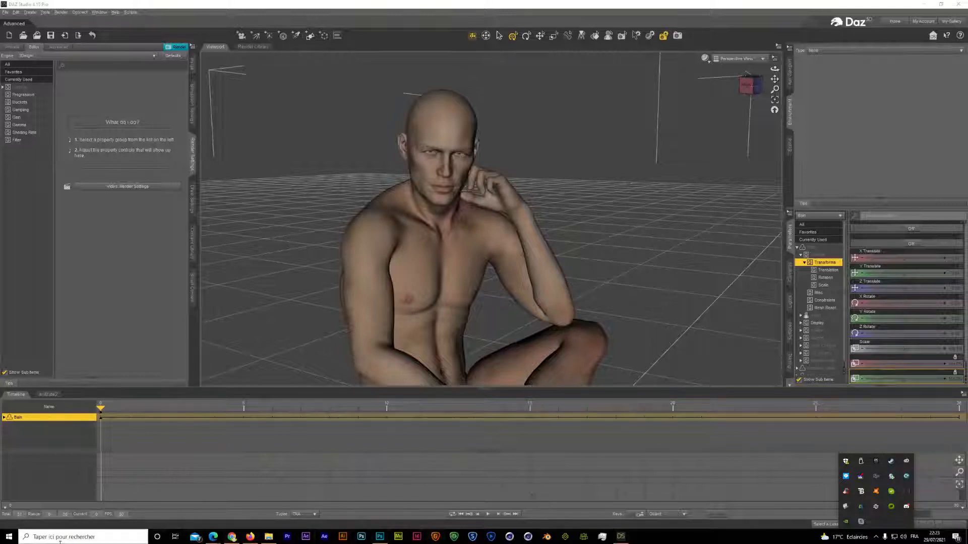
left_click(61, 537)
type("many")
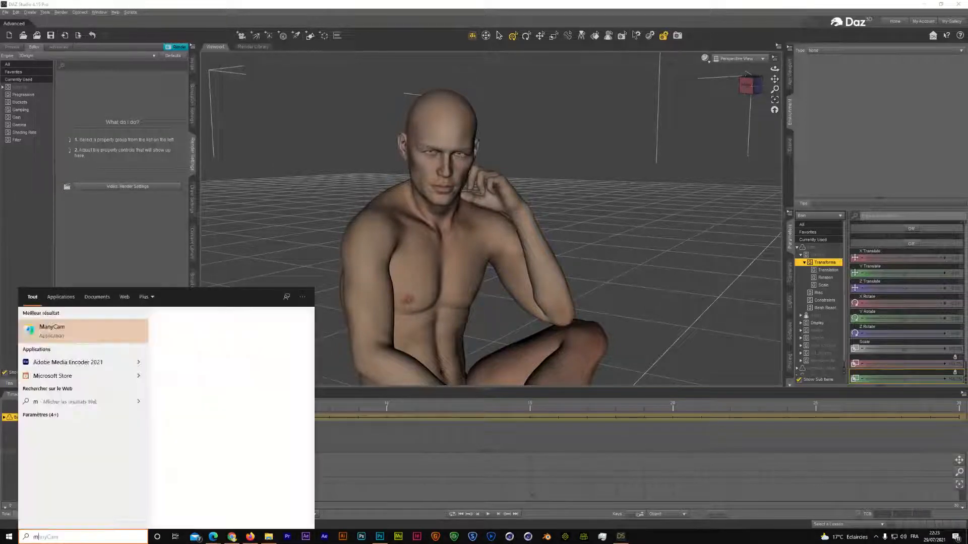
left_click(65, 327)
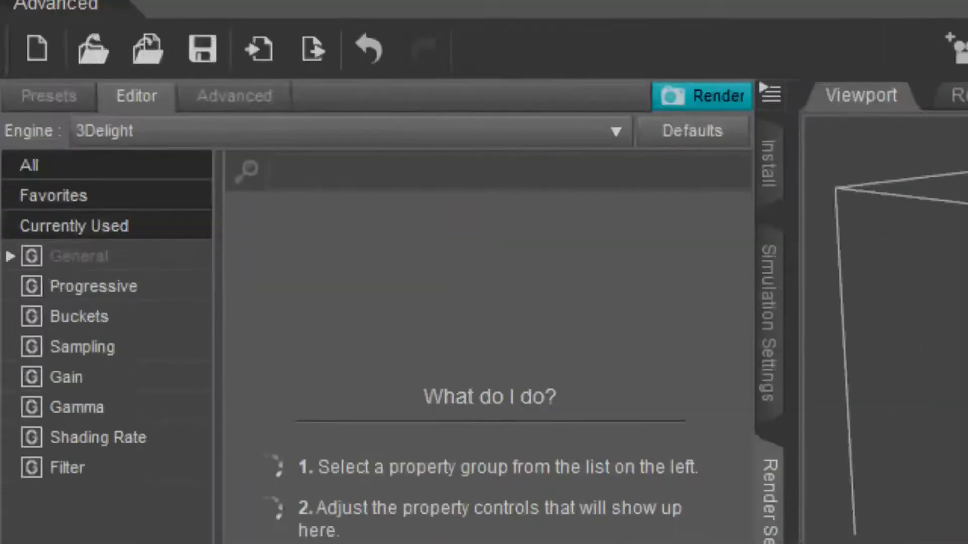
Set the render engine to Scripted 3Delight, after trying NVIDIA Iray.
left_click(243, 132)
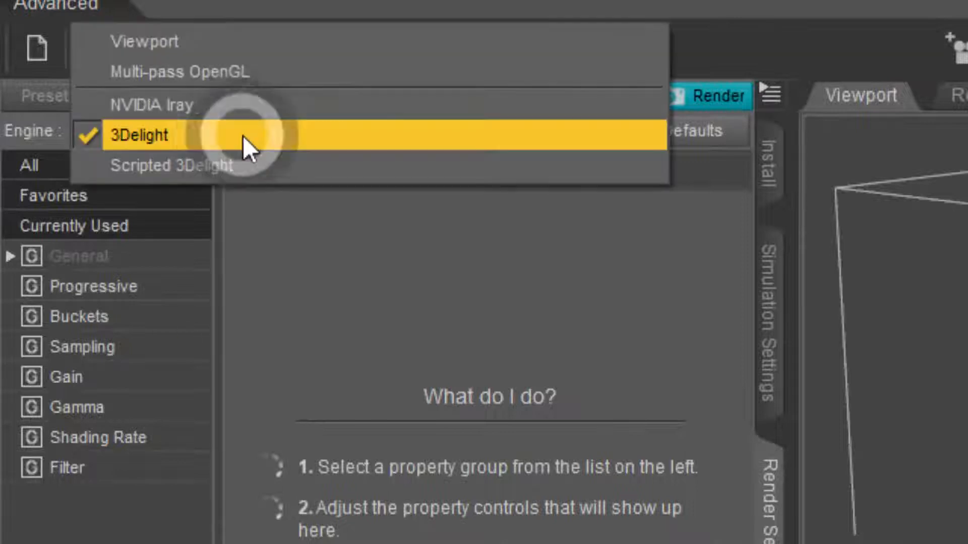
left_click(231, 105)
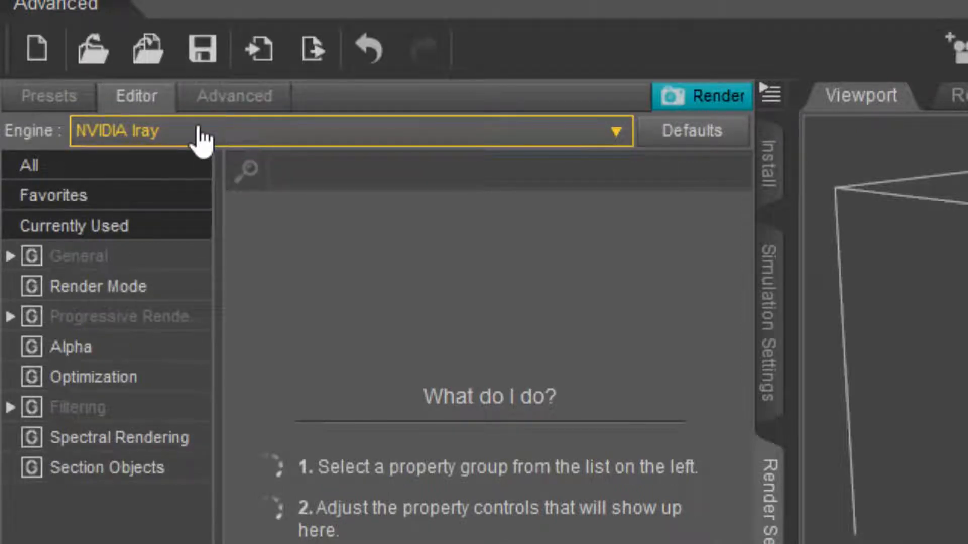
left_click(237, 140)
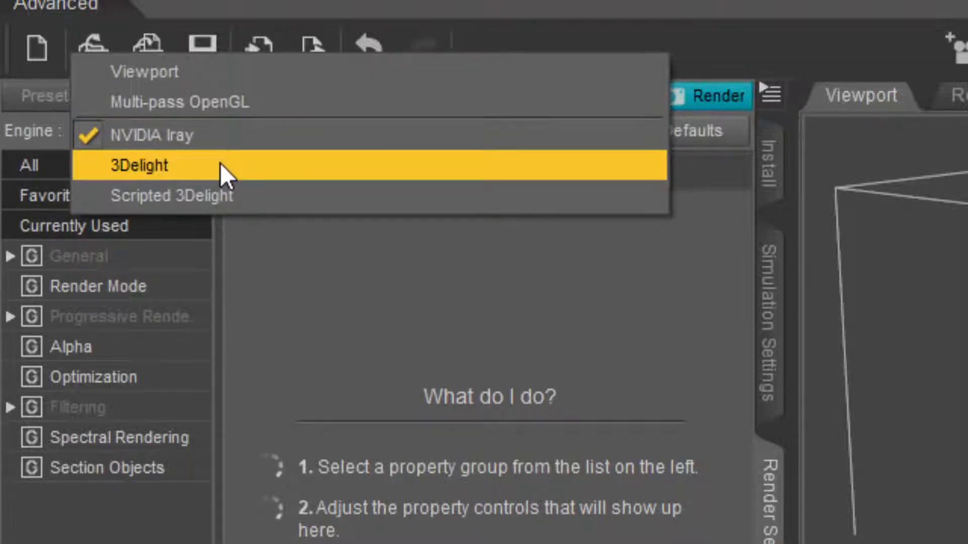
left_click(219, 194)
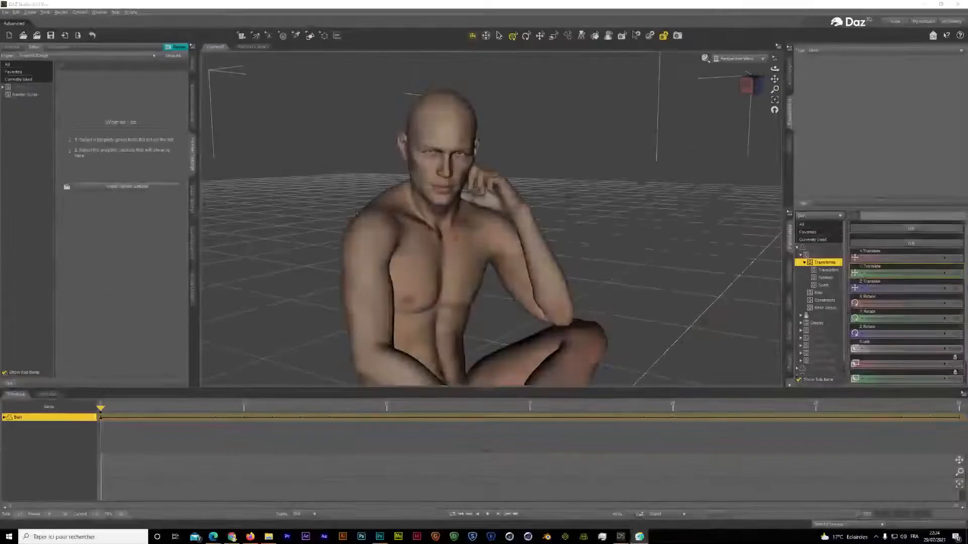
Choose Outline as the render script for the Scripted 3Delight engine.
left_click(22, 94)
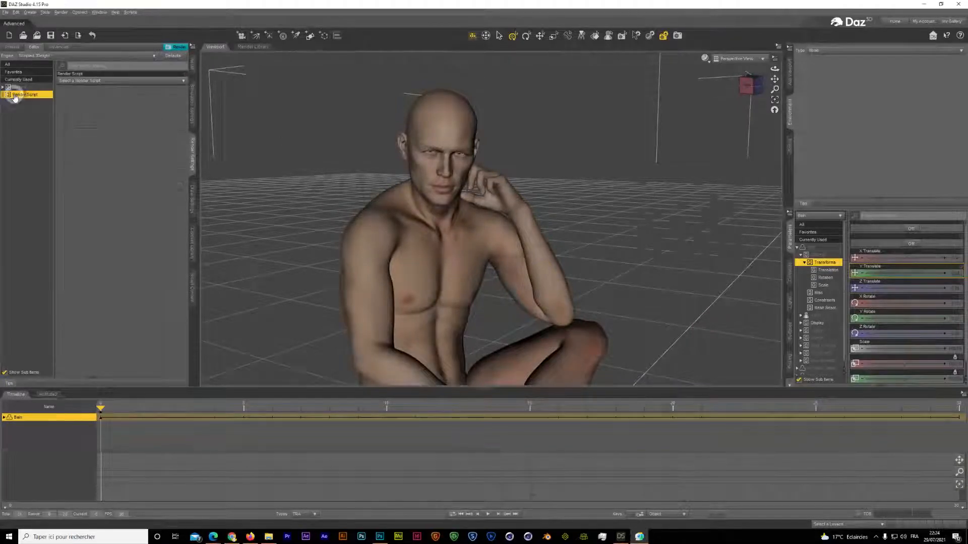
left_click(71, 81)
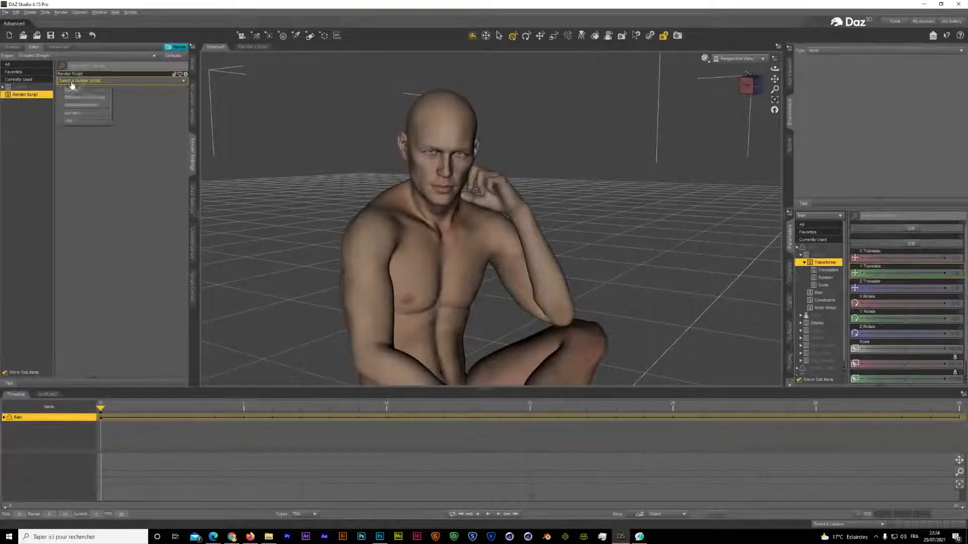
left_click(475, 190)
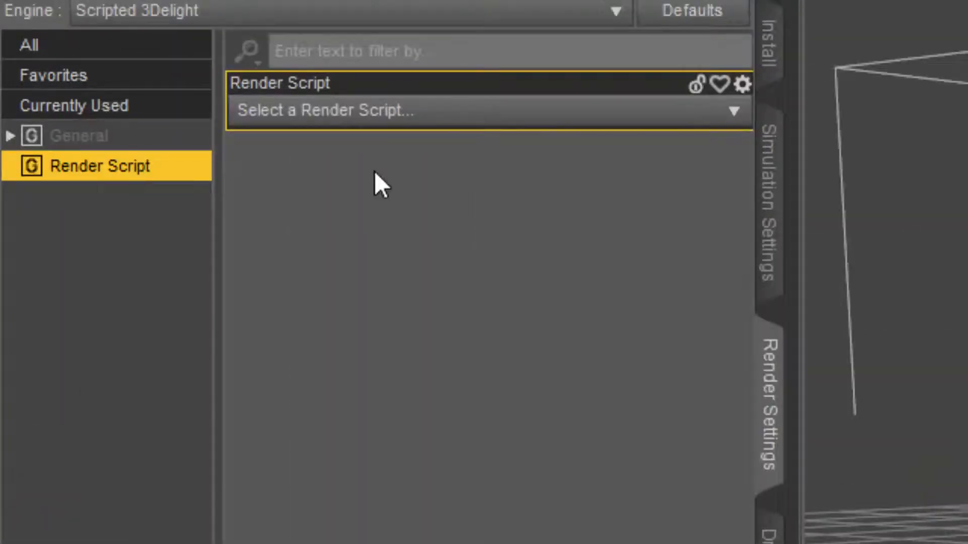
left_click(348, 110)
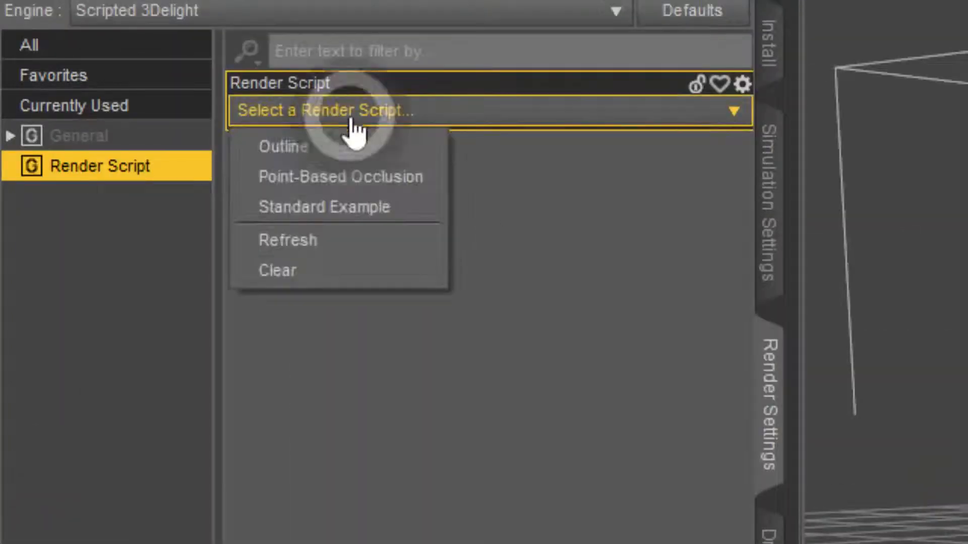
left_click(352, 141)
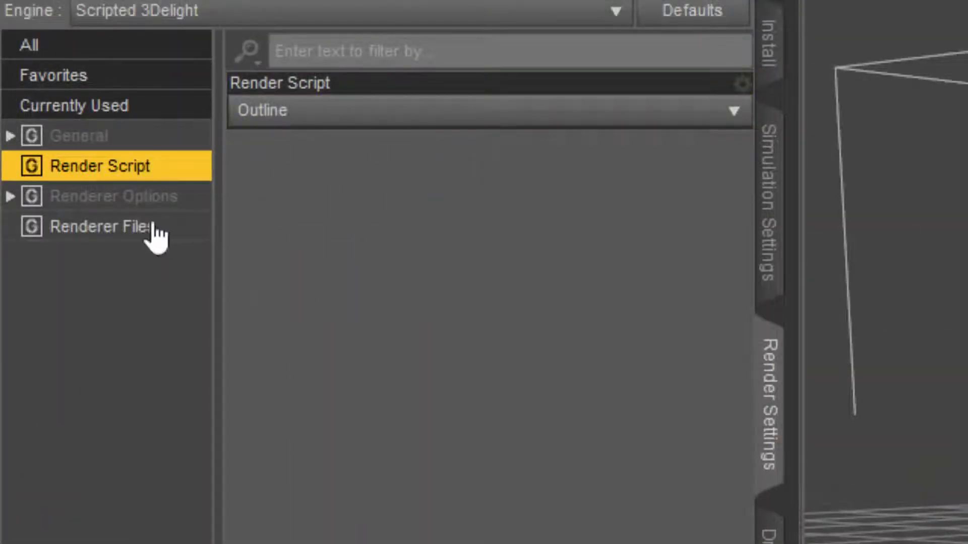
Examine the renderer files, the Standard, Outlines and RIB Export renderer options, and the general render settings.
left_click(137, 233)
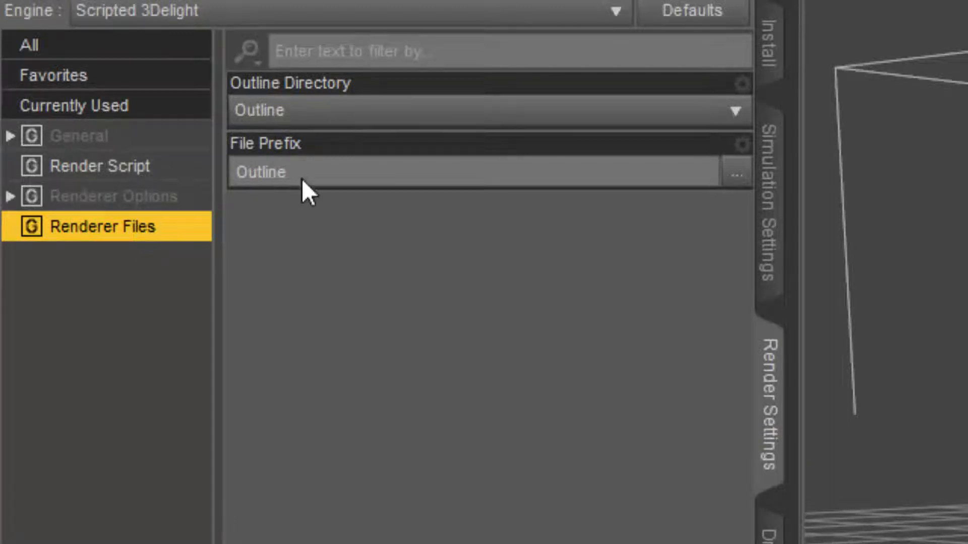
left_click(77, 196)
left_click(73, 163)
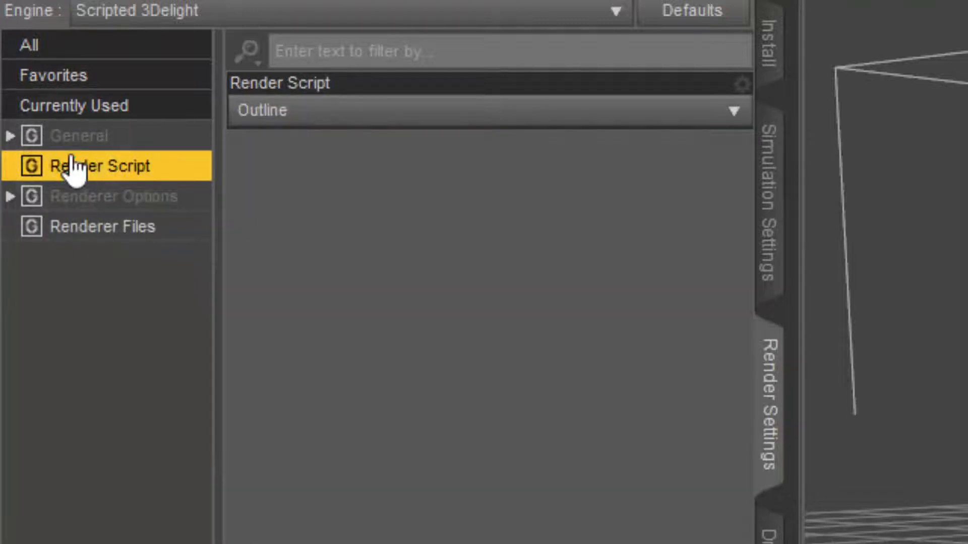
left_click(10, 197)
left_click(66, 228)
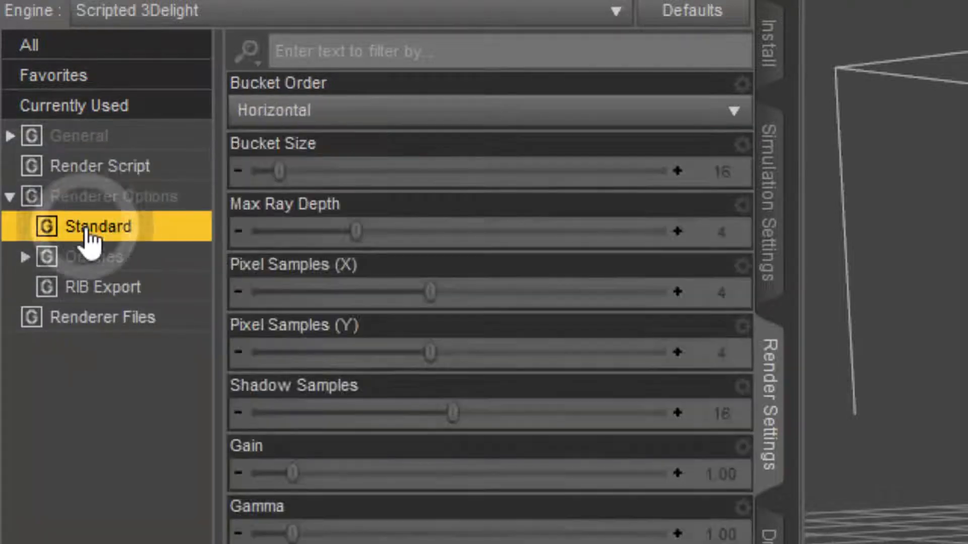
left_click(97, 255)
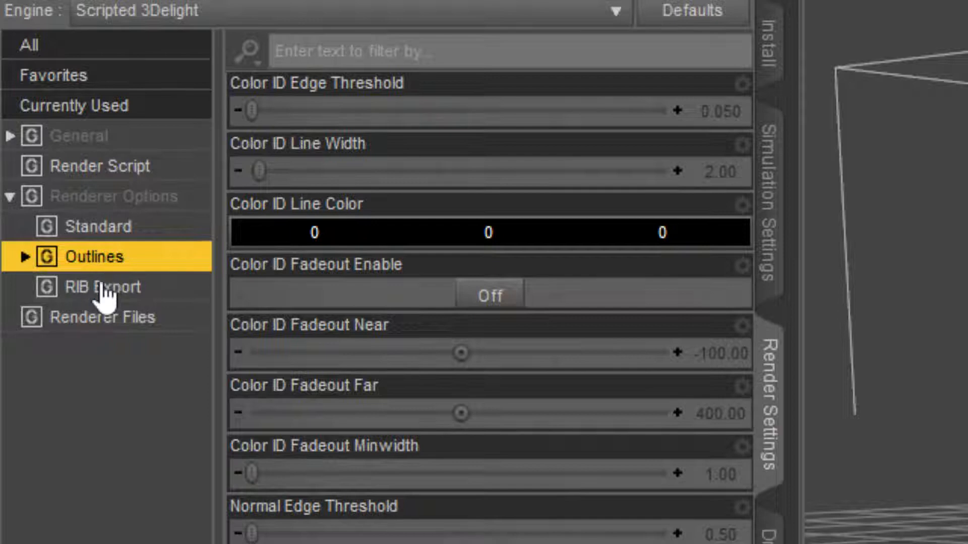
left_click(103, 287)
left_click(68, 135)
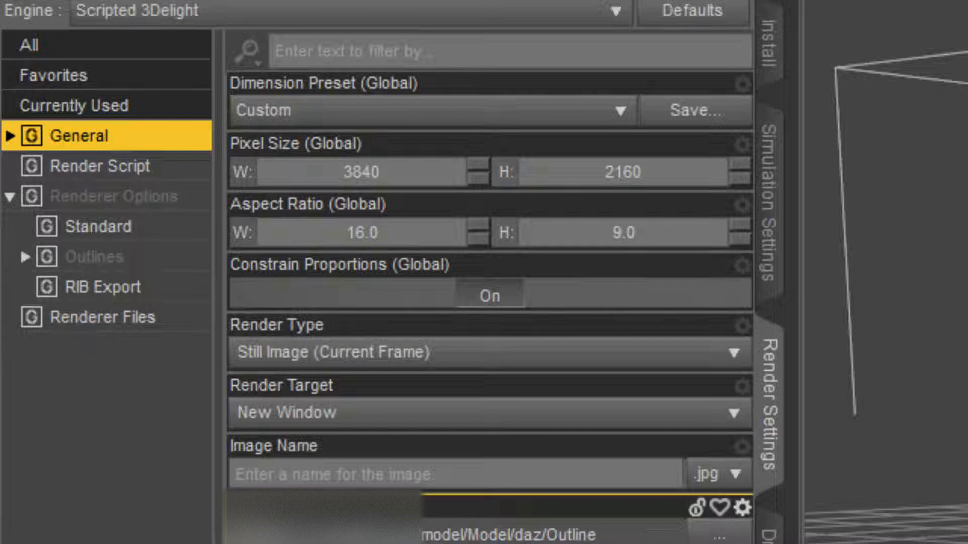
Review the RIB Export, renderer files, Outlines and overall renderer option settings of the Scripted 3Delight engine.
left_click(85, 292)
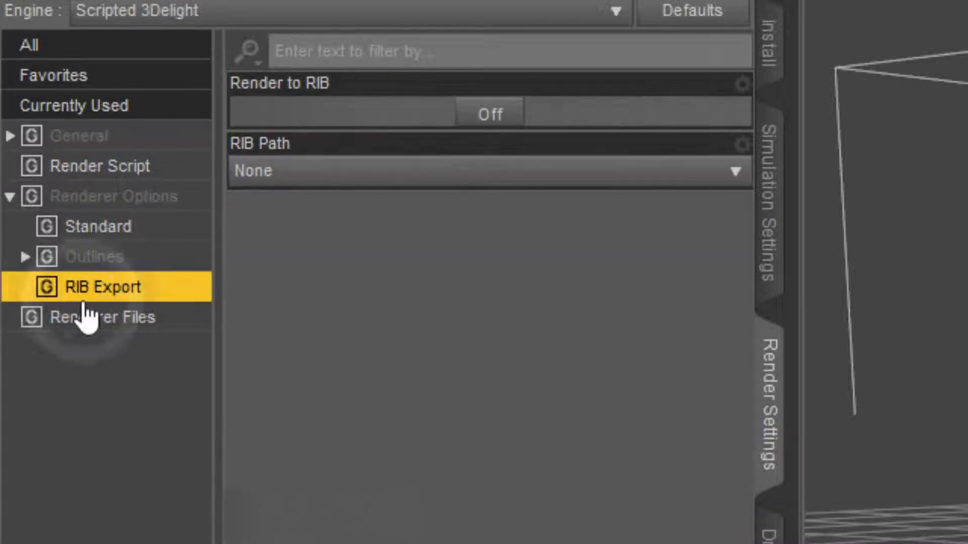
left_click(93, 318)
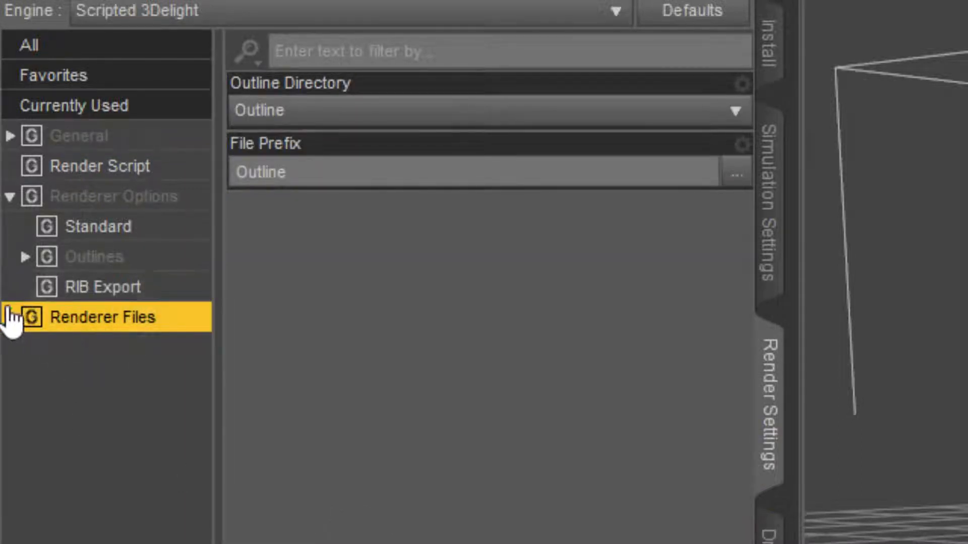
left_click(23, 256)
left_click(45, 259)
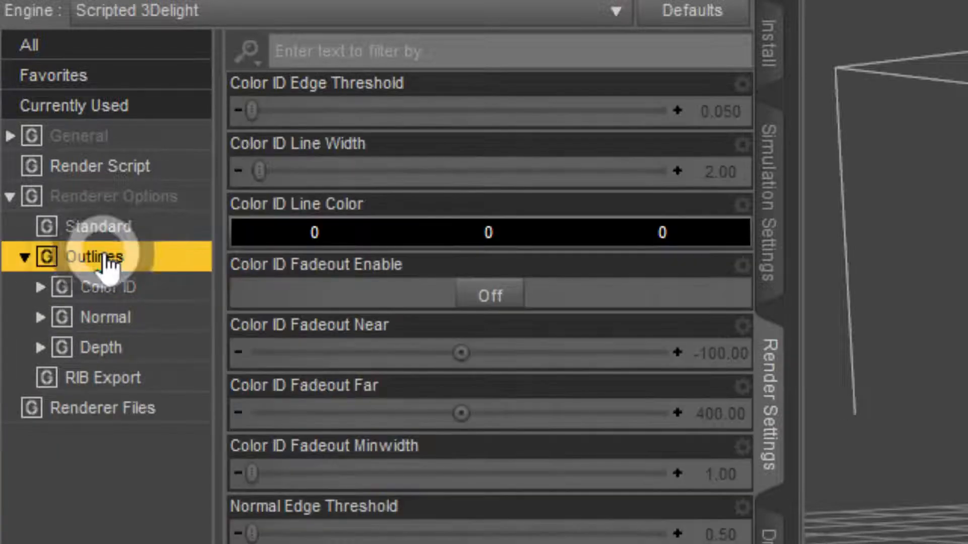
left_click(24, 257)
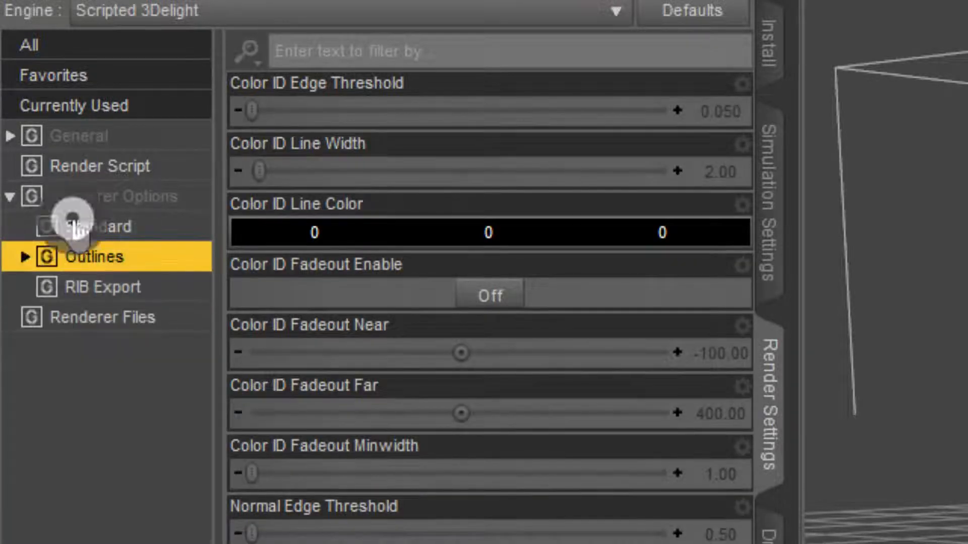
left_click(73, 225)
left_click(80, 204)
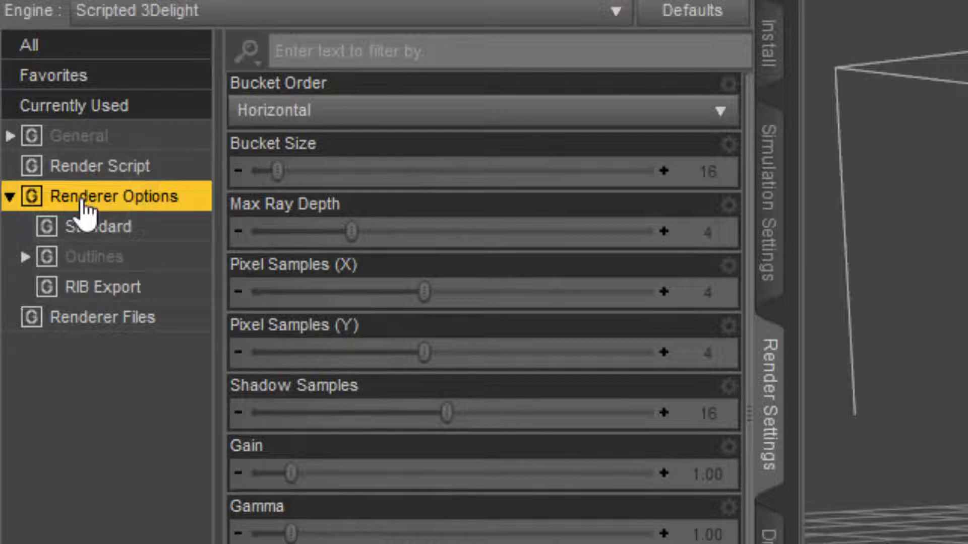
left_click_drag(749, 342, 749, 543)
scroll(484, 303, "down", 3)
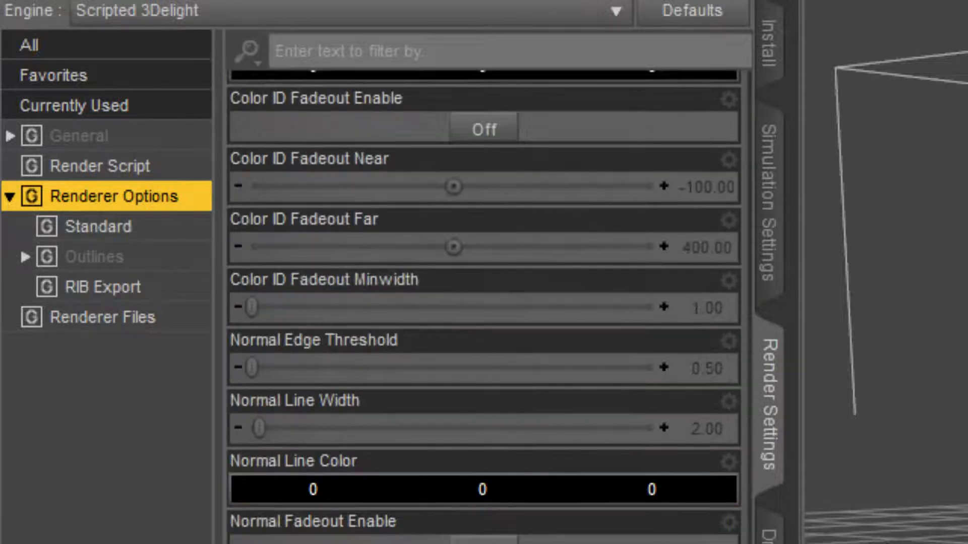
Check the outline directory and file prefix in the renderer files settings, and browse the folders available for the outline output.
left_click(126, 318)
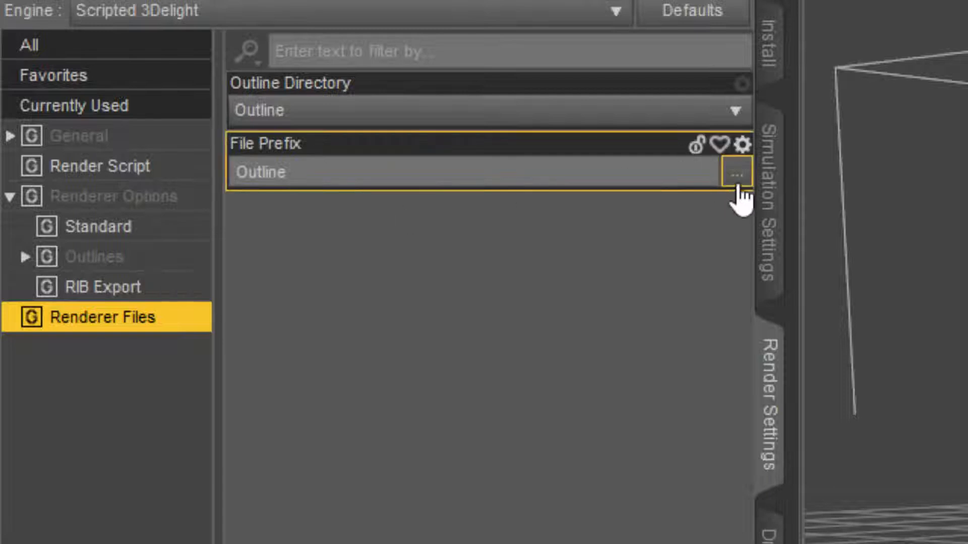
left_click(487, 111)
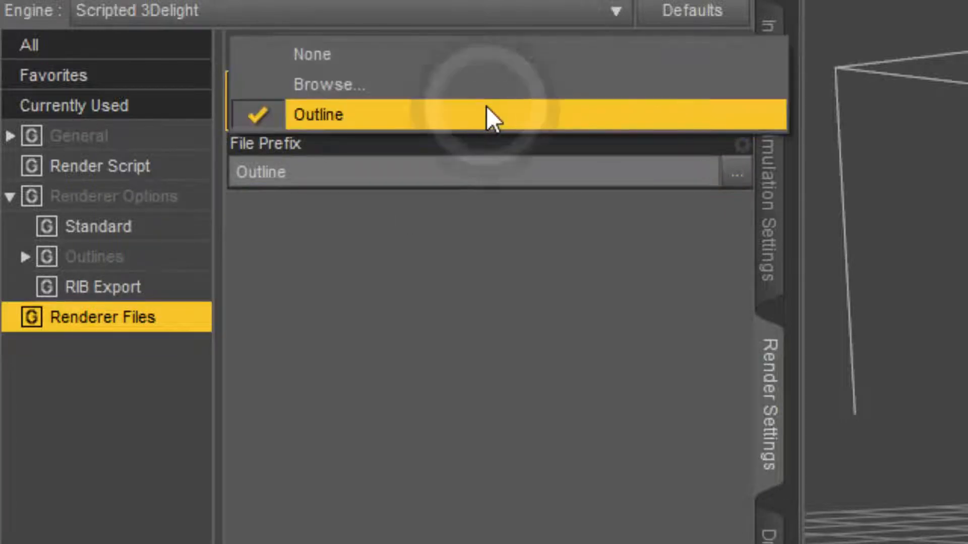
left_click(403, 173)
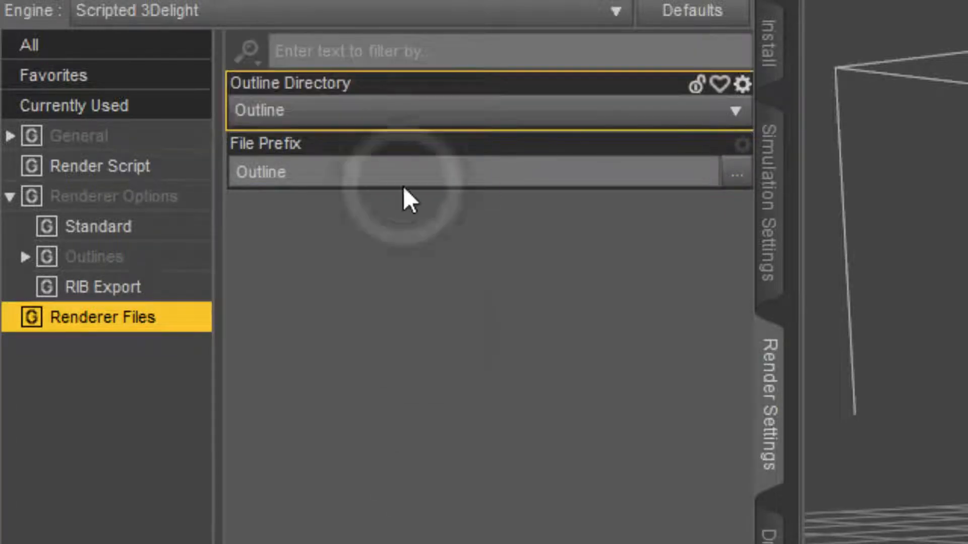
left_click(323, 109)
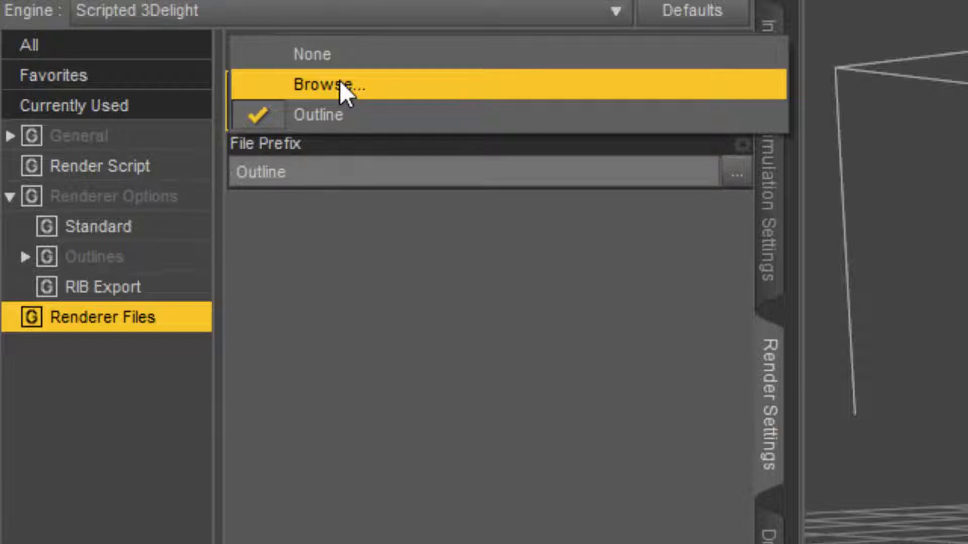
left_click(340, 82)
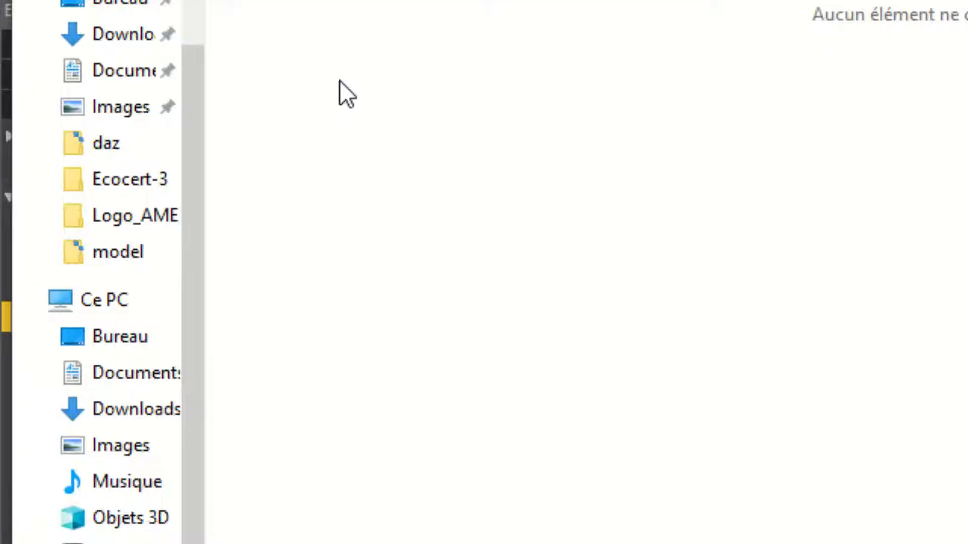
left_click_drag(207, 106, 194, 108)
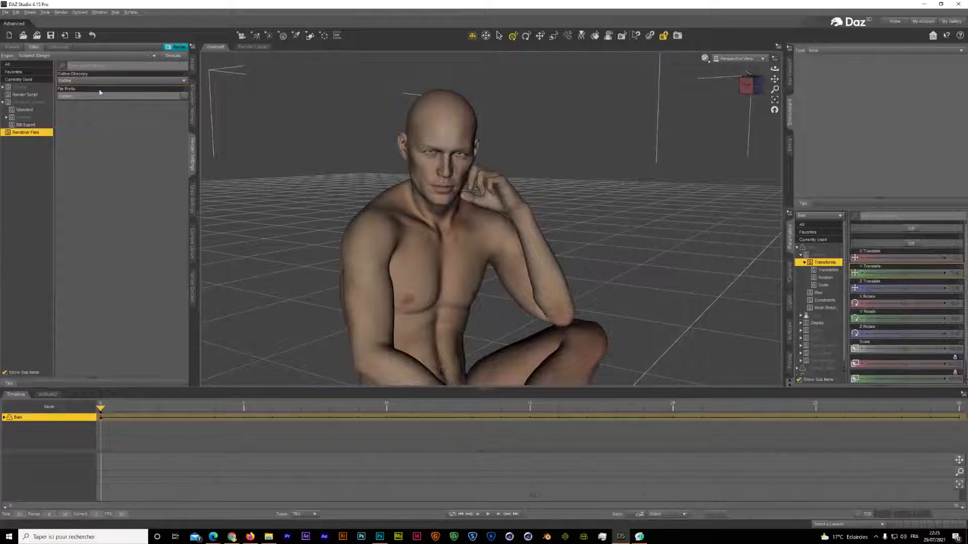
Render the posed character with the Outline script and inspect the image in the render window.
left_click(181, 48)
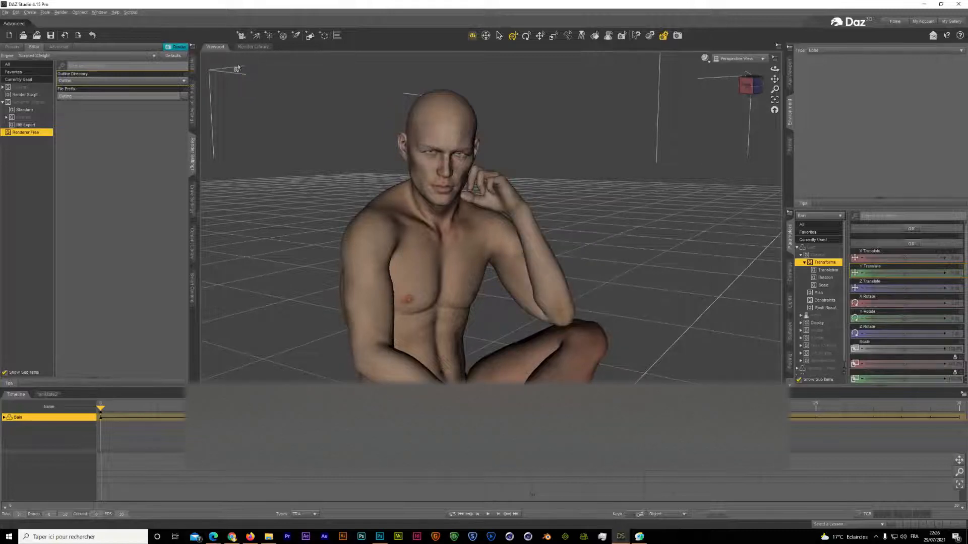
scroll(361, 322, "down", 5)
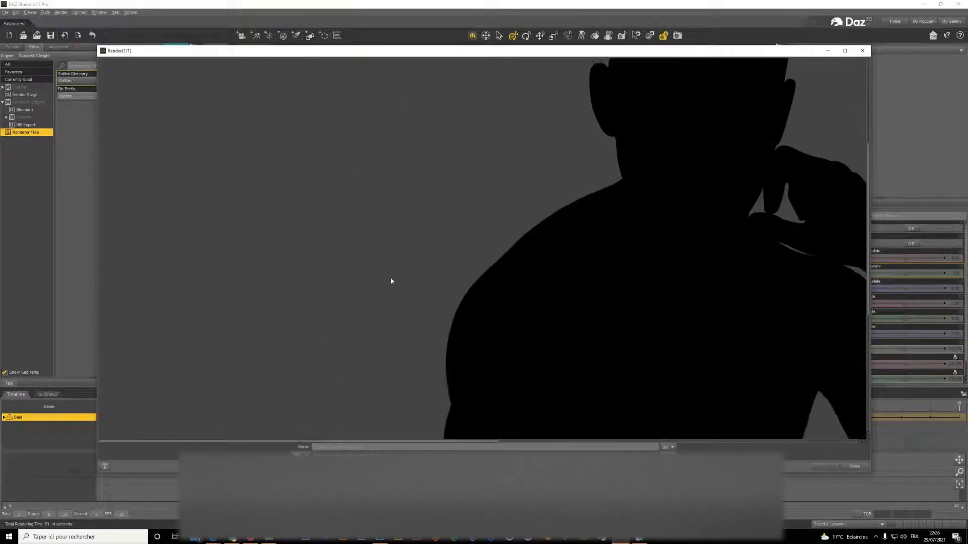
scroll(640, 188, "up", 1)
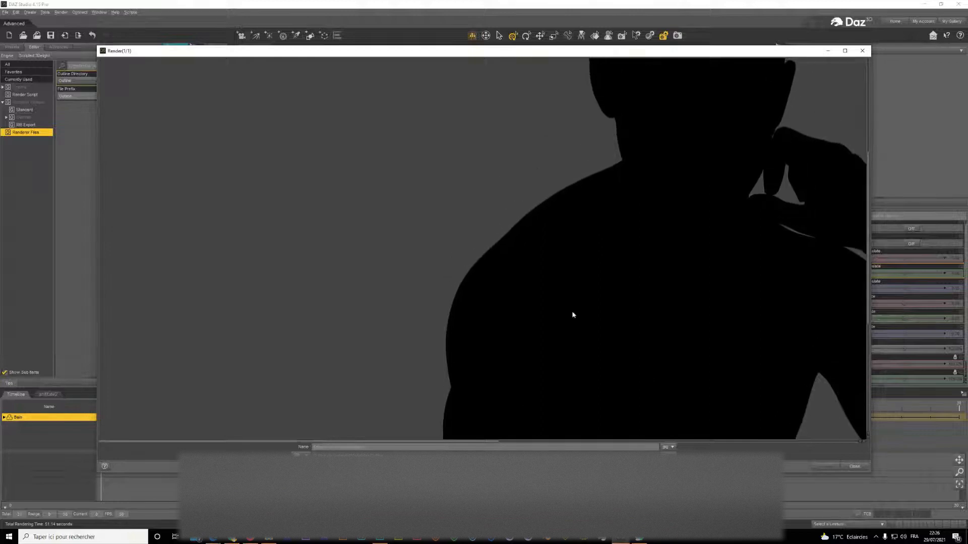
Switch to File Explorer and view the rendered Outline_Frm0_Depth.tif and Outline_Frm0_Normal.tif images from the Outline folder.
left_click(269, 540)
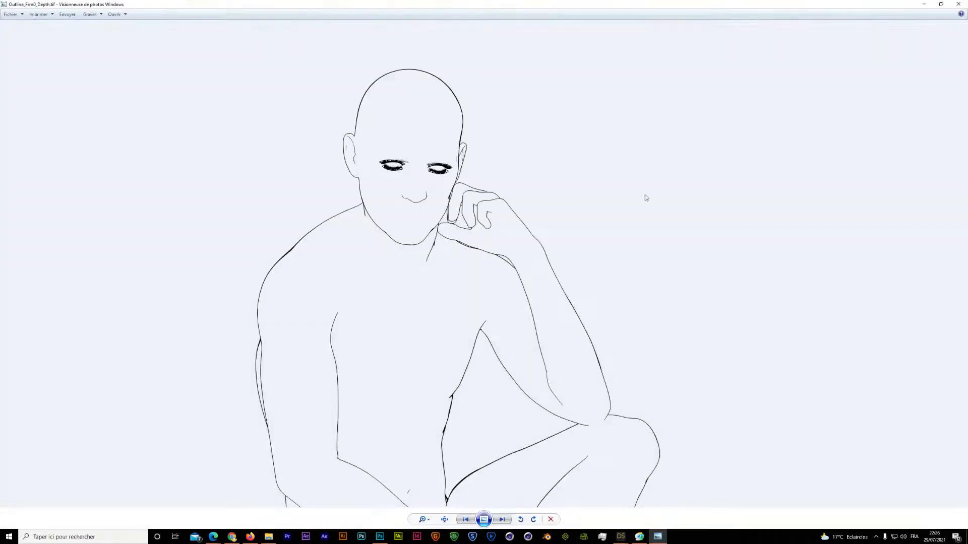
left_click_drag(876, 4, 526, 50)
left_click(528, 399)
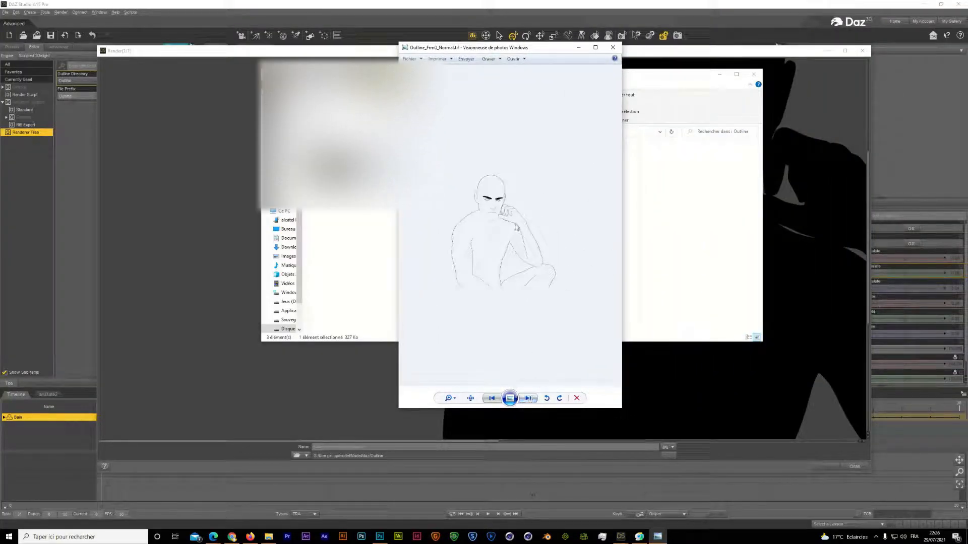
left_click(612, 47)
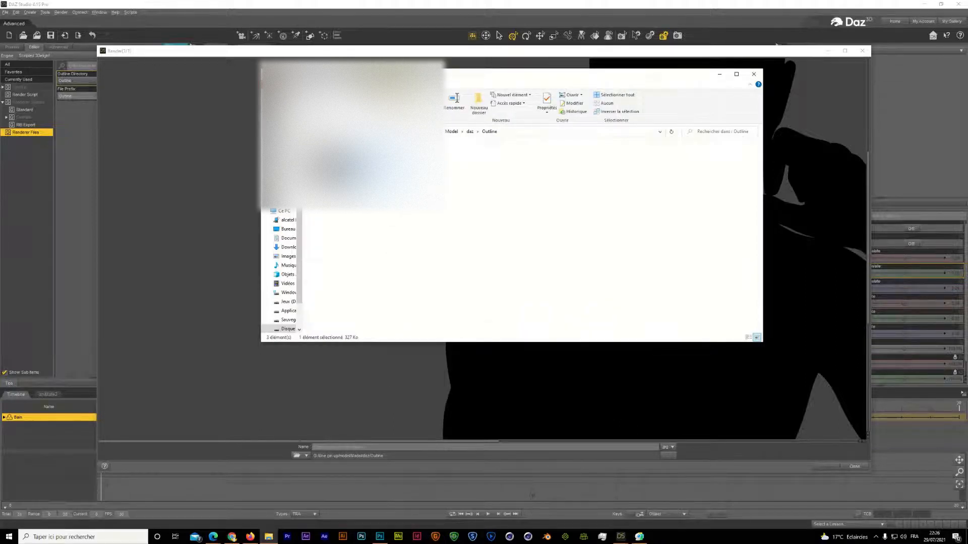
View Outline_Frm0_Depth.tif again and move the Outline folder window clear of the render to compare the output files.
double_click(344, 167)
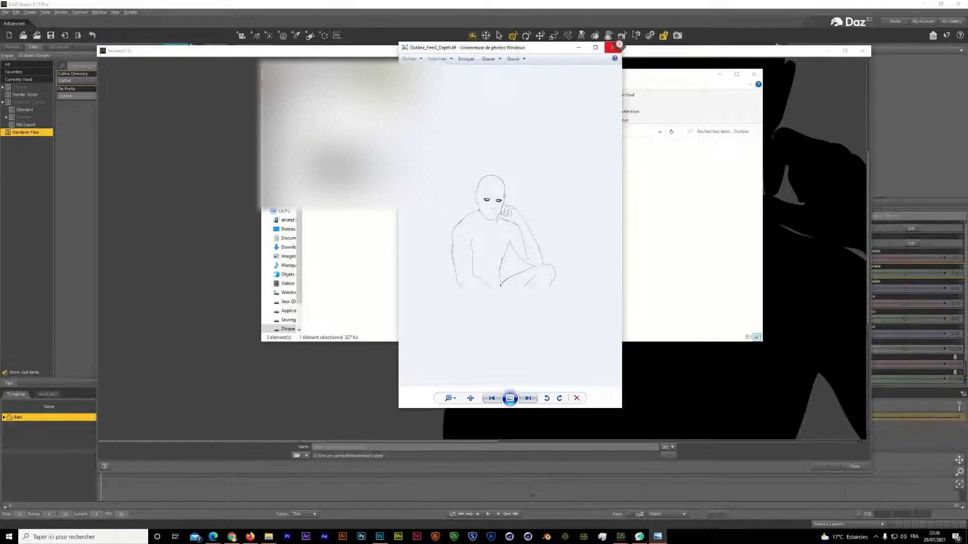
left_click(613, 47)
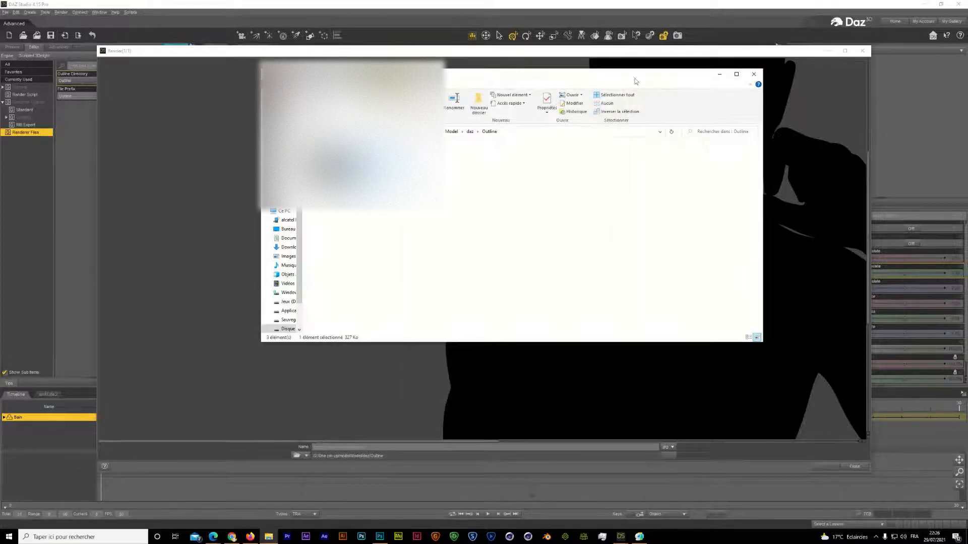
left_click_drag(632, 81, 505, 240)
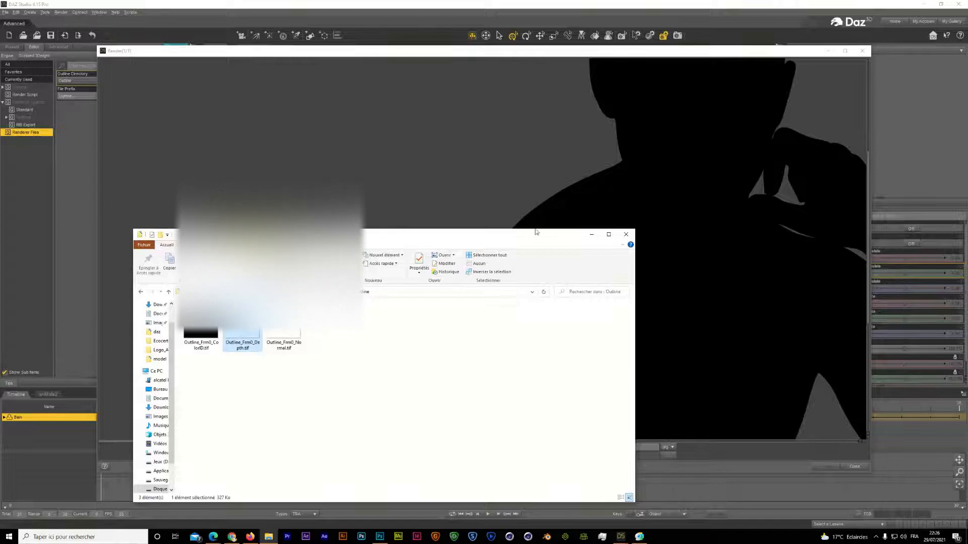
double_click(248, 345)
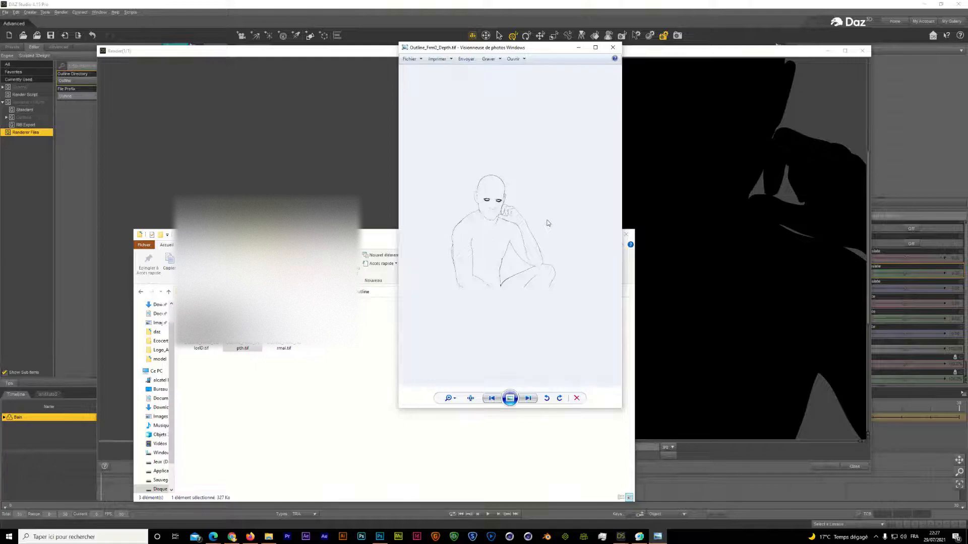
left_click(612, 47)
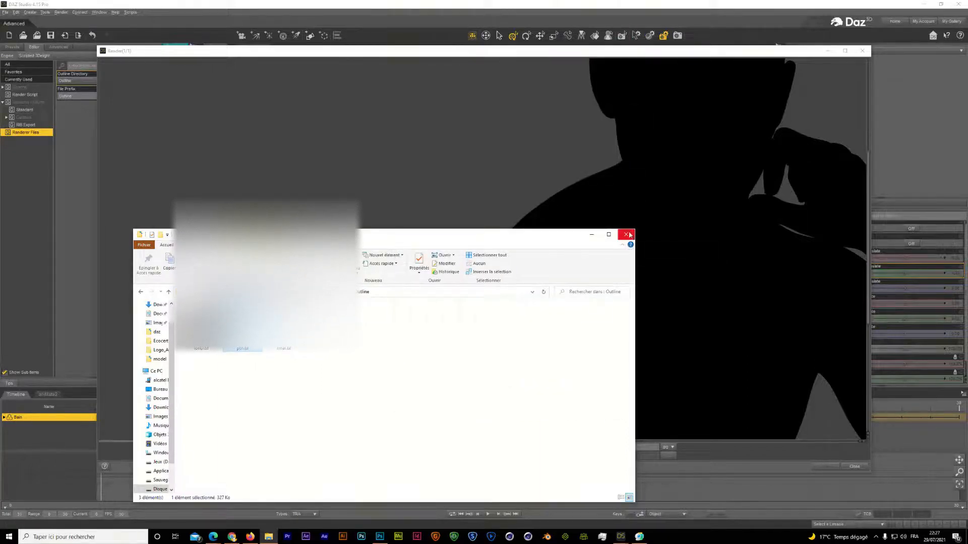
Close the render window and reopen Outline_Frm0_Depth.tif from the Outline folder over the 3D scene.
left_click(862, 50)
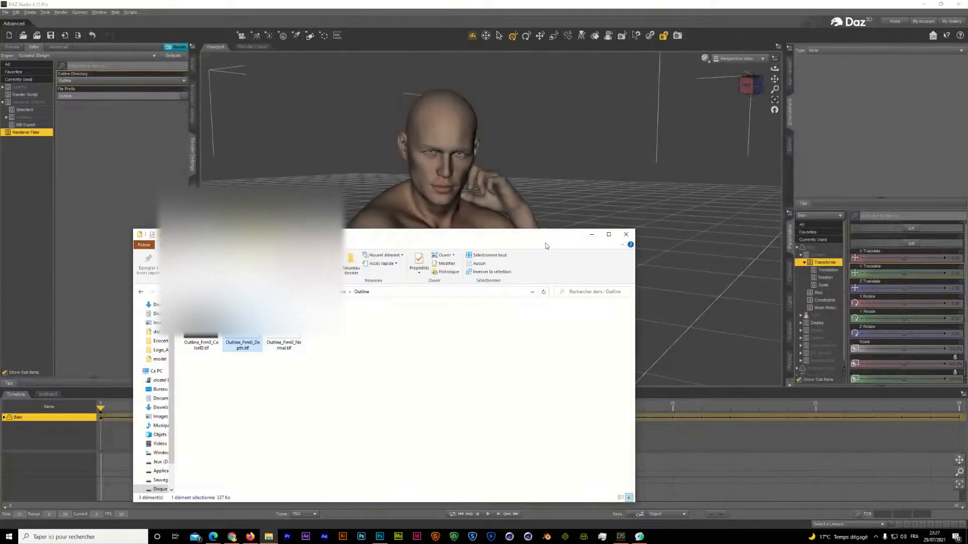
left_click_drag(546, 246, 599, 148)
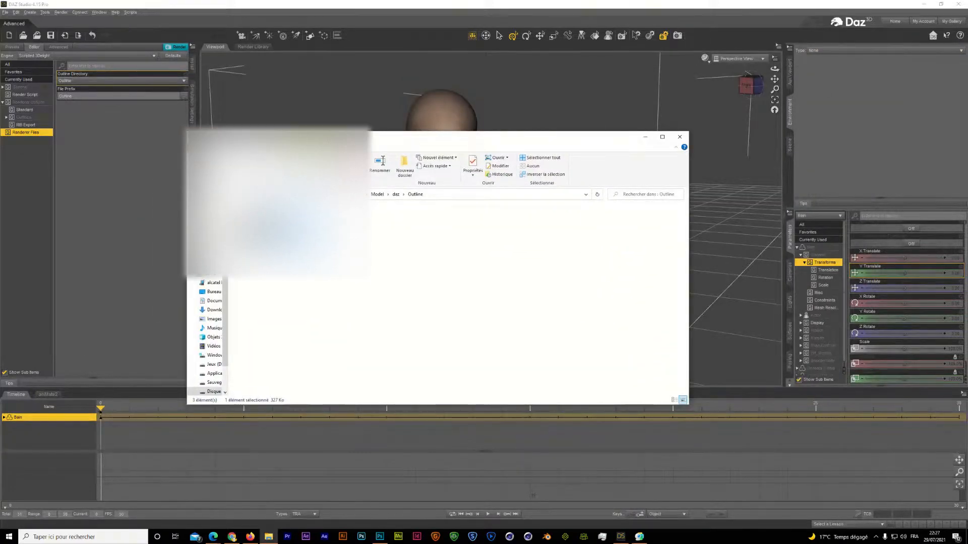
double_click(290, 229)
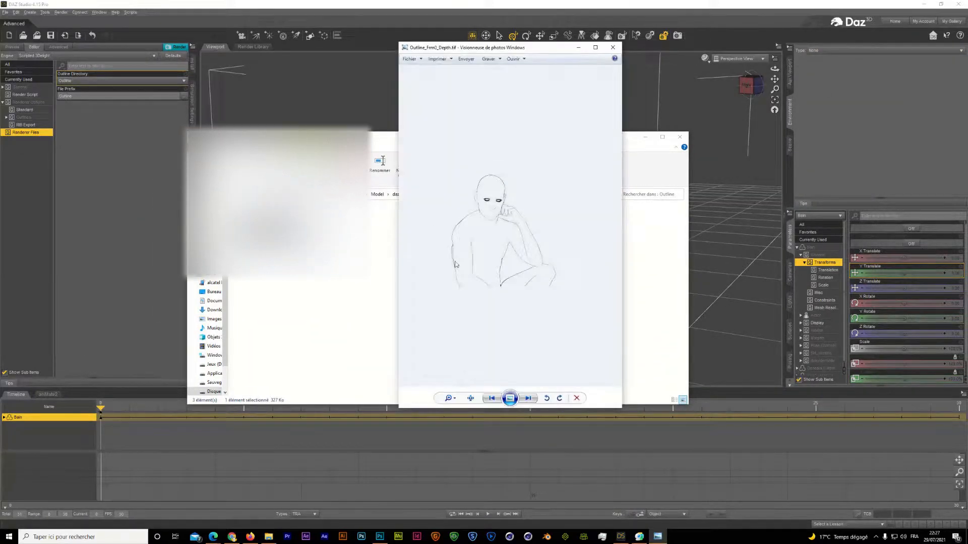